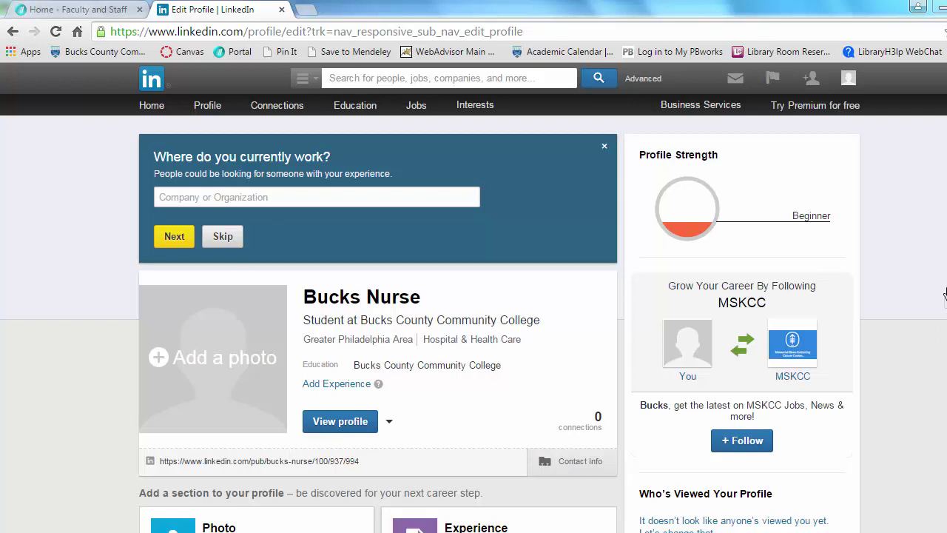
Start a new Experience position with Carlisle Hospital as the company
{"action": "scroll", "coordinate": [496, 249], "scroll_direction": "down", "scroll_amount": 3}
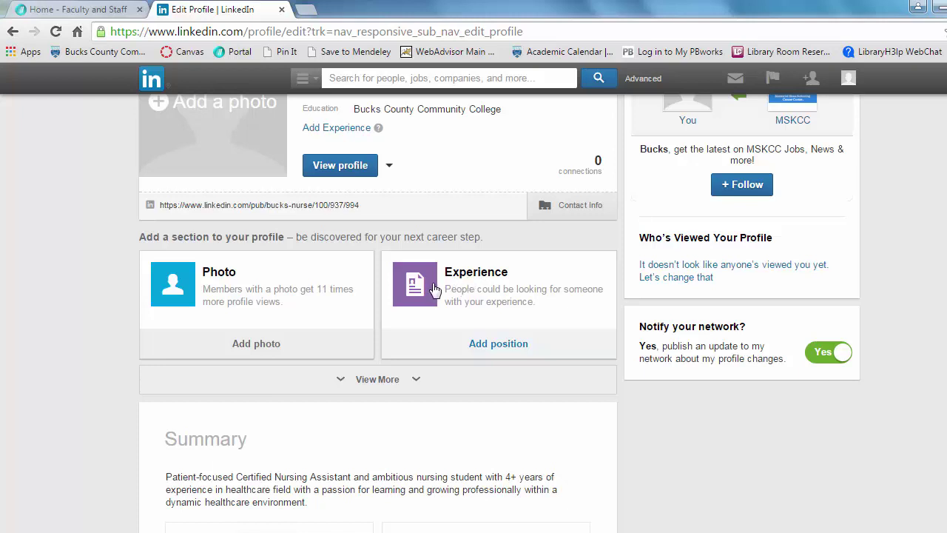
{"action": "left_click", "coordinate": [497, 343]}
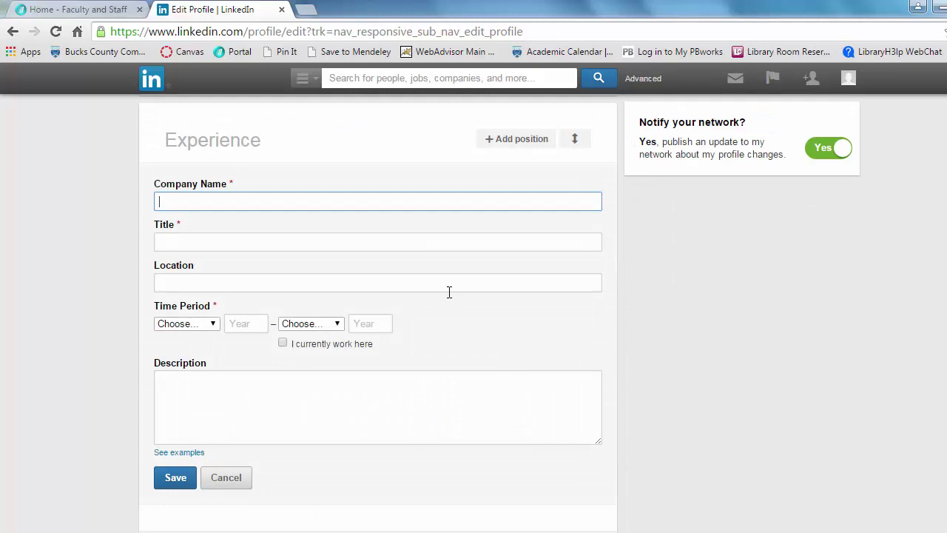
{"action": "type", "text": "Carlisle Hosp"}
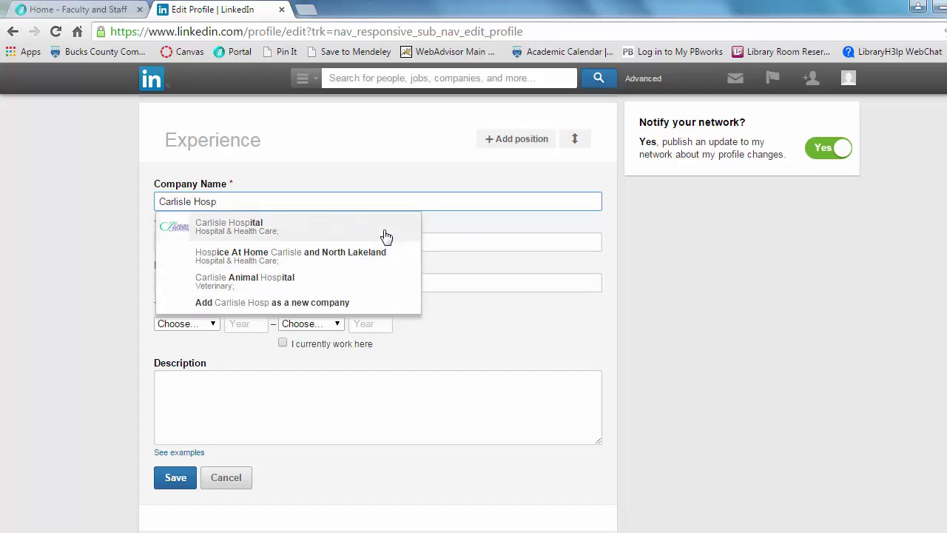
{"action": "left_click", "coordinate": [265, 237]}
{"action": "left_click", "coordinate": [296, 241]}
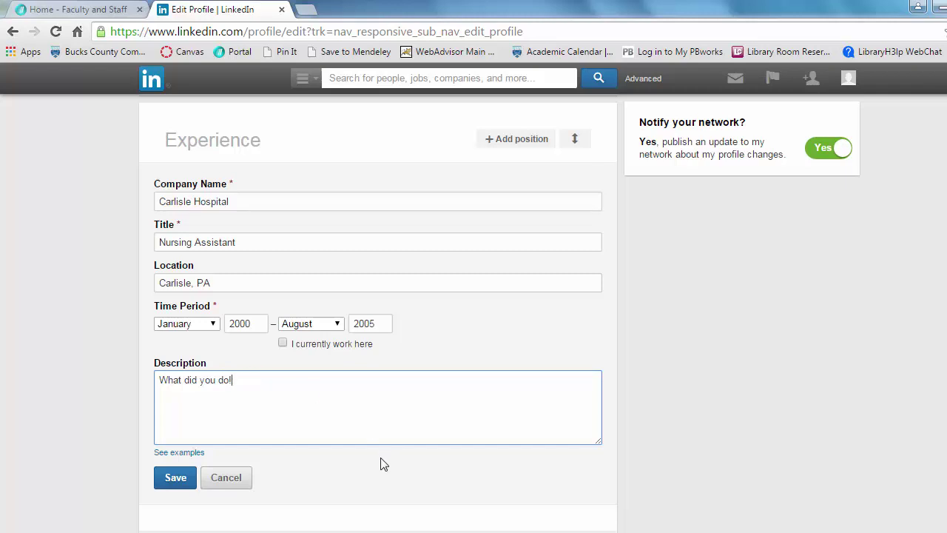
Save the Nursing Assistant position at Carlisle Hospital to the profile
{"action": "scroll", "coordinate": [382, 467], "scroll_direction": "up", "scroll_amount": 1}
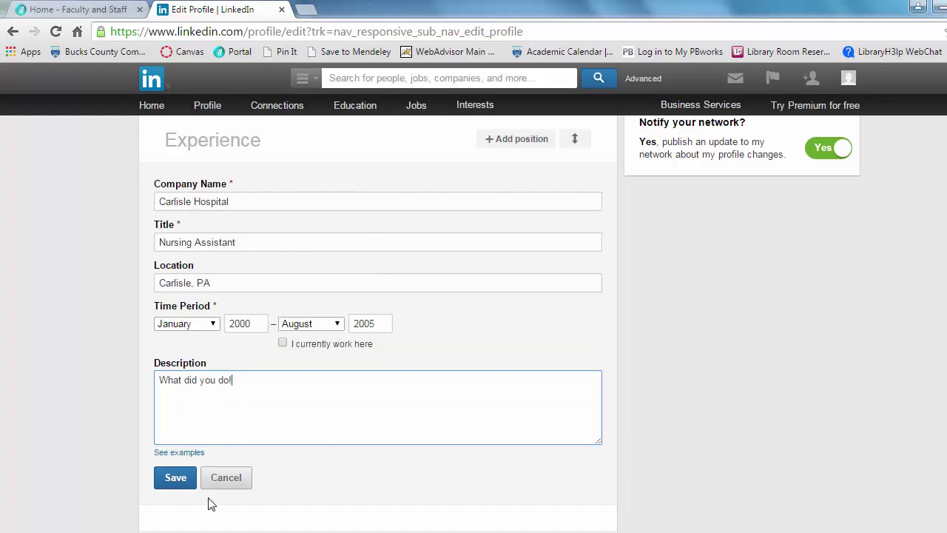
{"action": "left_click", "coordinate": [175, 478]}
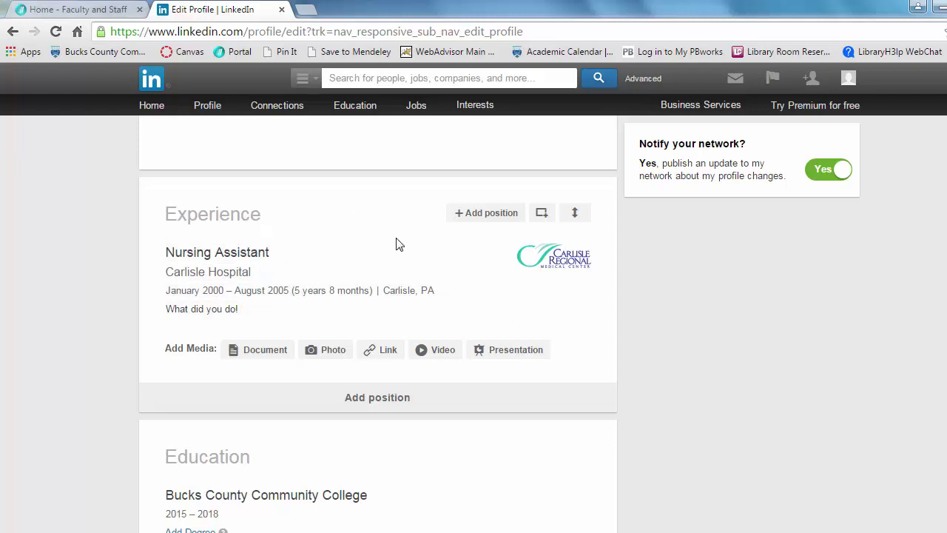
{"action": "mouse_move", "coordinate": [340, 296]}
{"action": "left_click", "coordinate": [398, 390]}
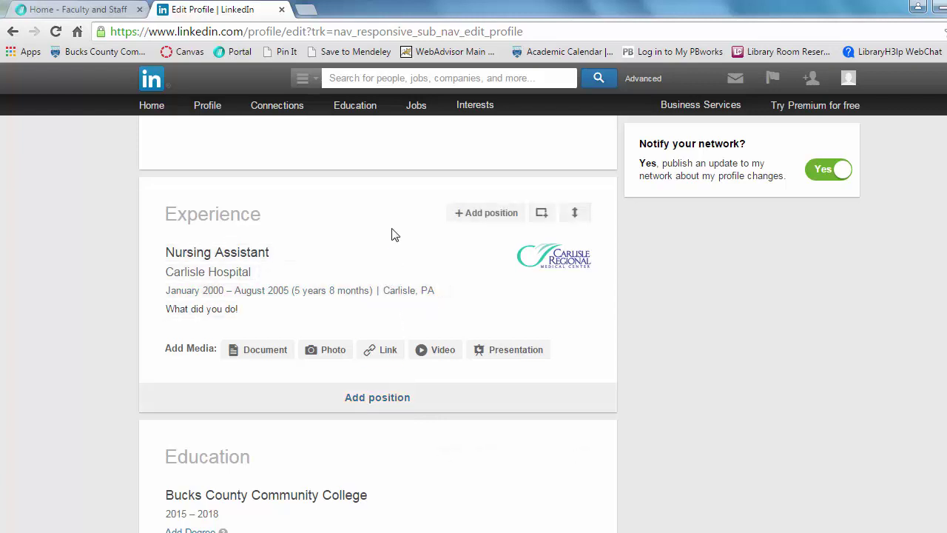